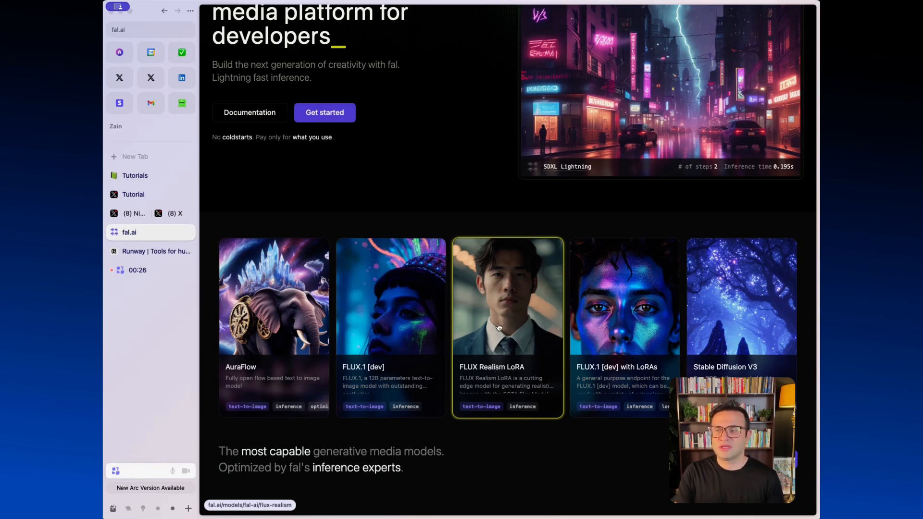
Open the FLUX Realism LoRA playground, sign in to enable running it, and read through the charismatic speaker prompt
left_click(525, 308)
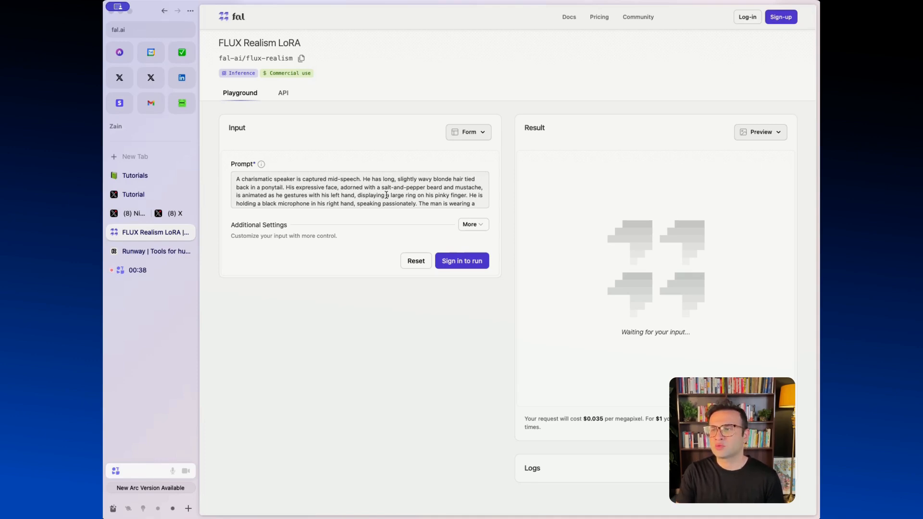
left_click(453, 262)
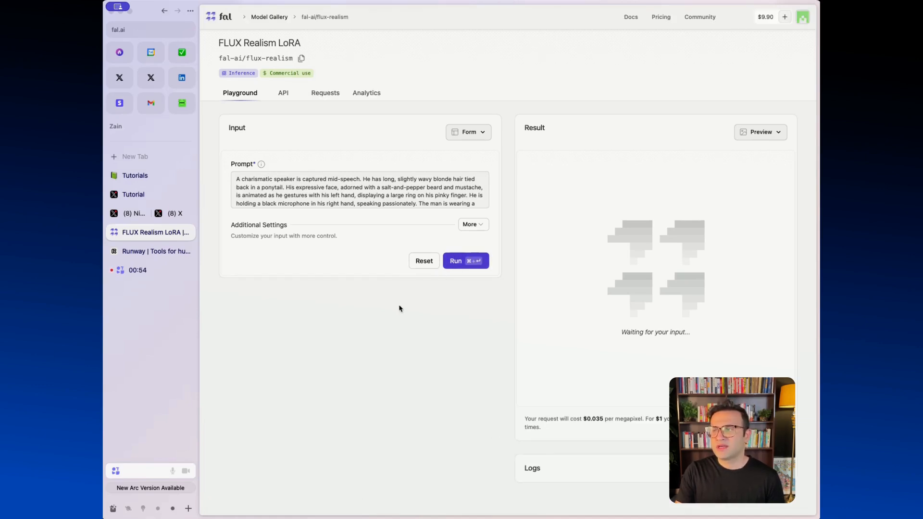
scroll(392, 190, "down", 3)
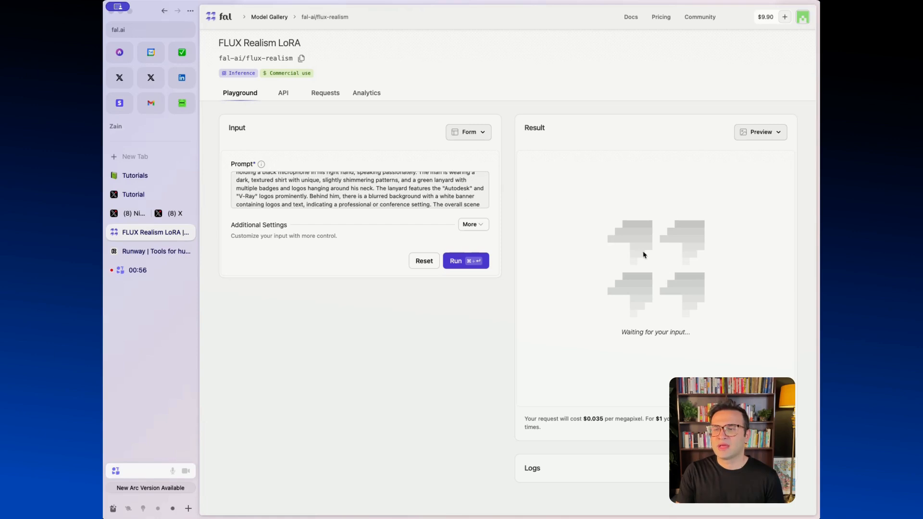
scroll(349, 187, "down", 2)
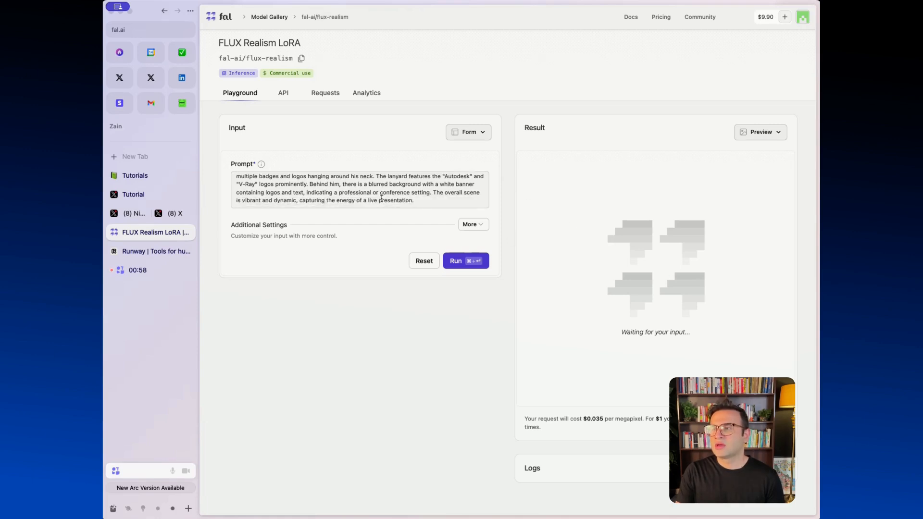
scroll(349, 182, "up", 5)
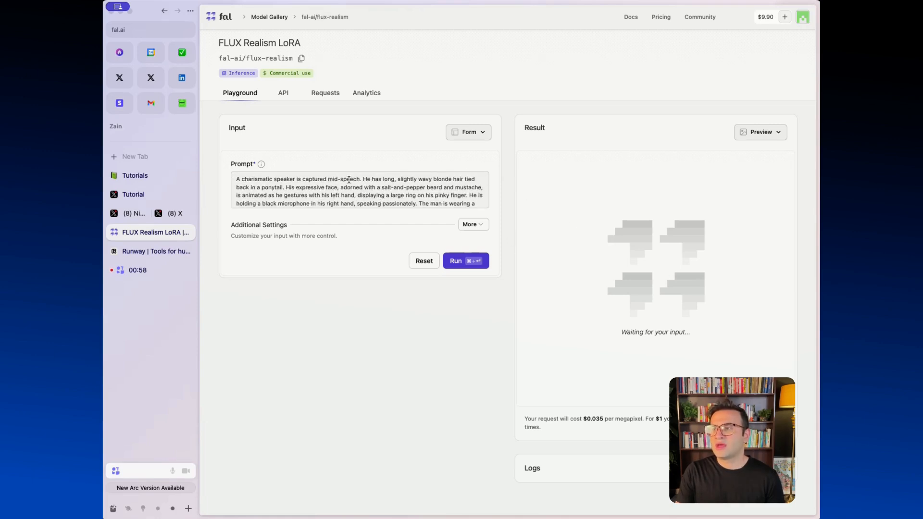
Expand the additional settings and set the number of inference steps to 48
left_click(472, 225)
scroll(429, 322, "down", 1)
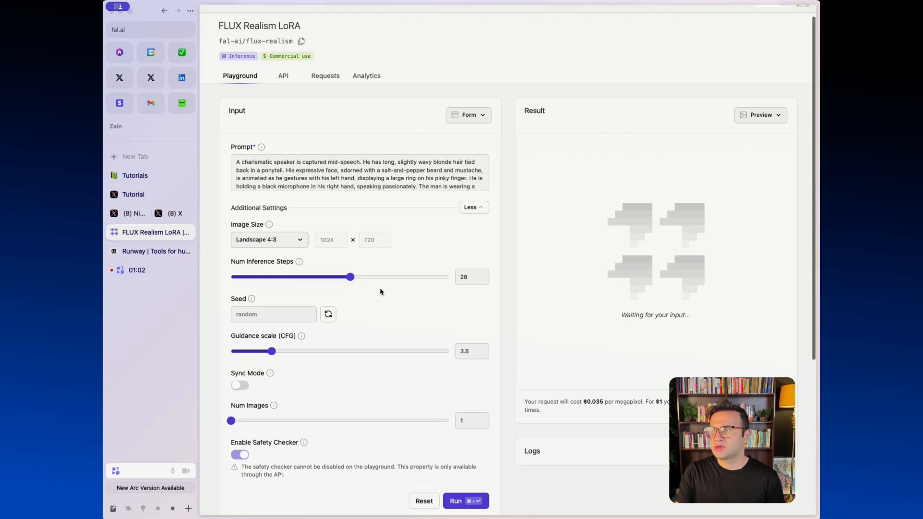
double_click(467, 275)
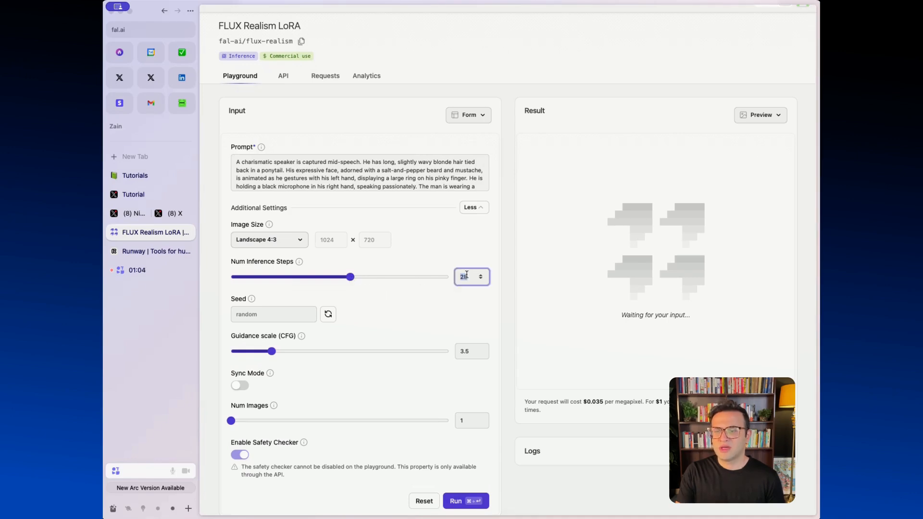
type("48")
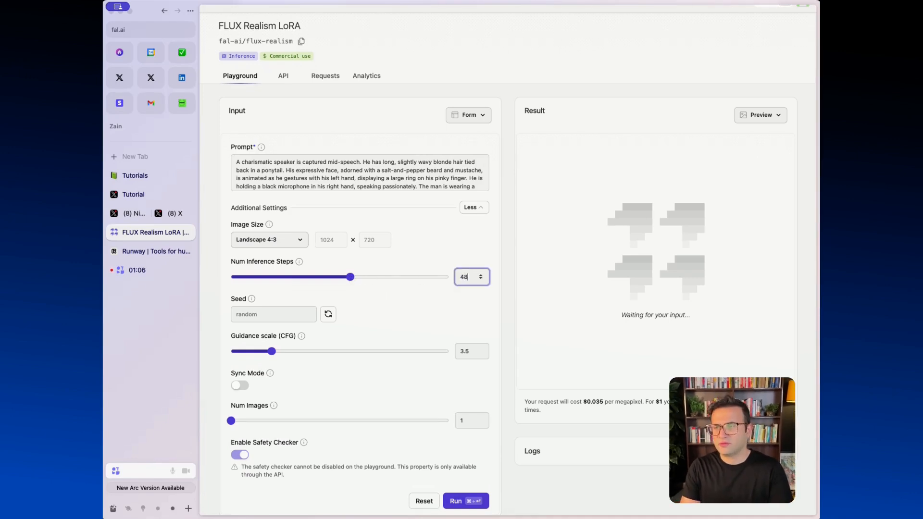
left_click(446, 323)
scroll(386, 316, "up", 1)
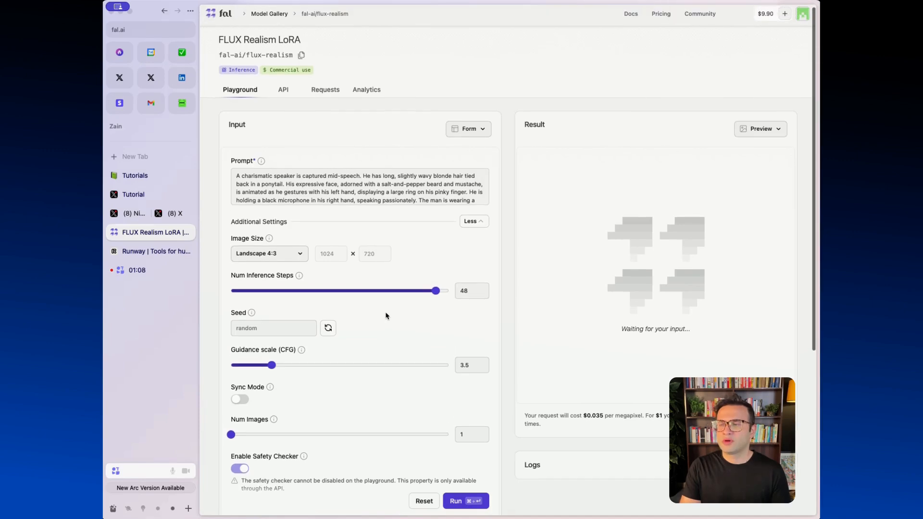
scroll(386, 315, "down", 2)
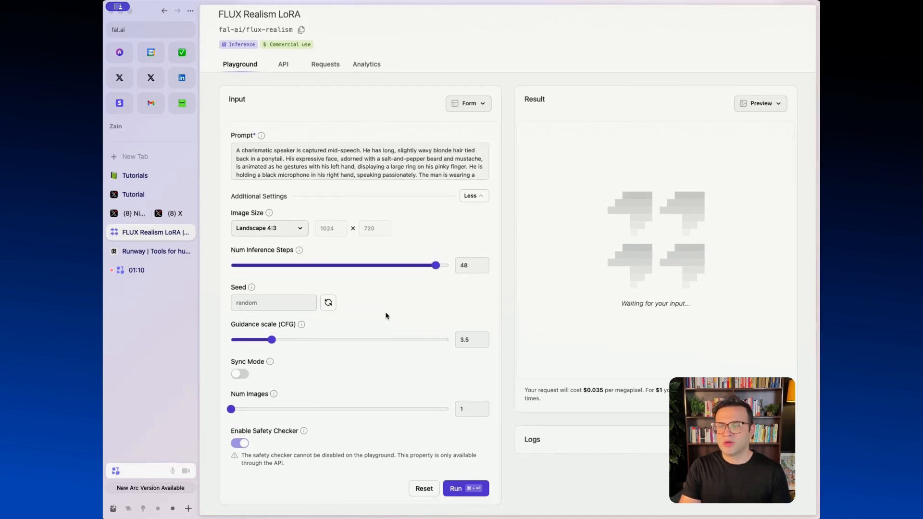
Review the full speaker prompt and run the model to generate the image
scroll(386, 316, "up", 1)
left_click(392, 193)
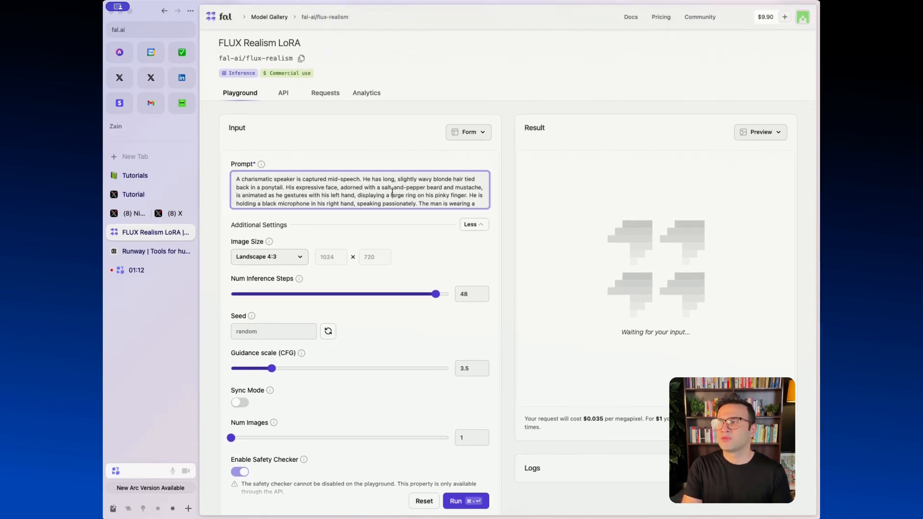
scroll(356, 191, "down", 3)
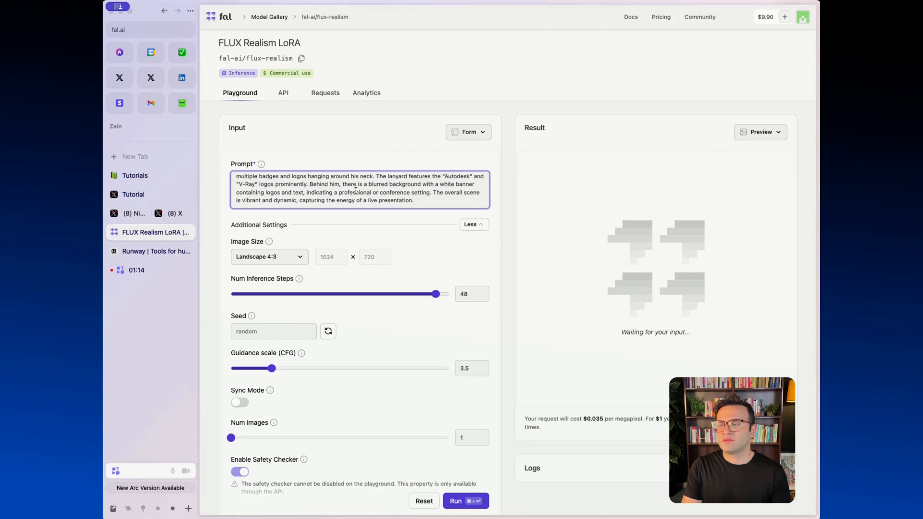
scroll(356, 190, "up", 4)
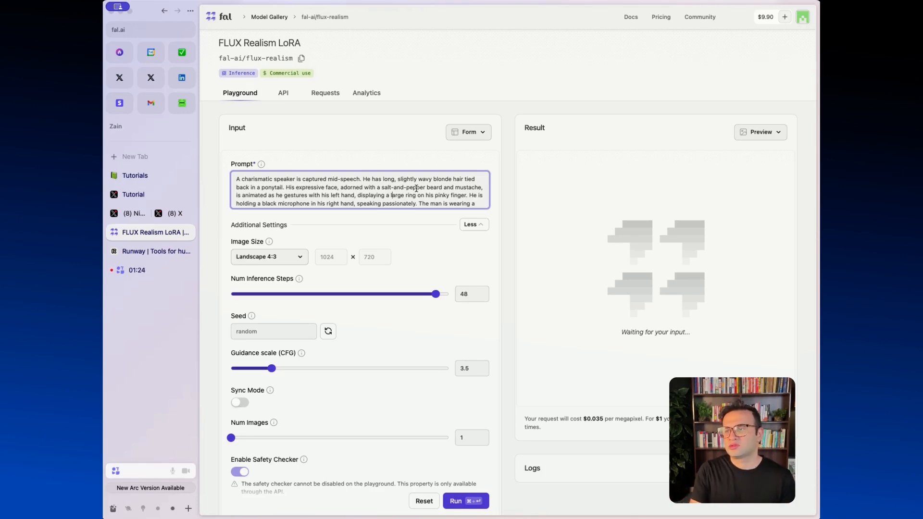
scroll(416, 189, "down", 2)
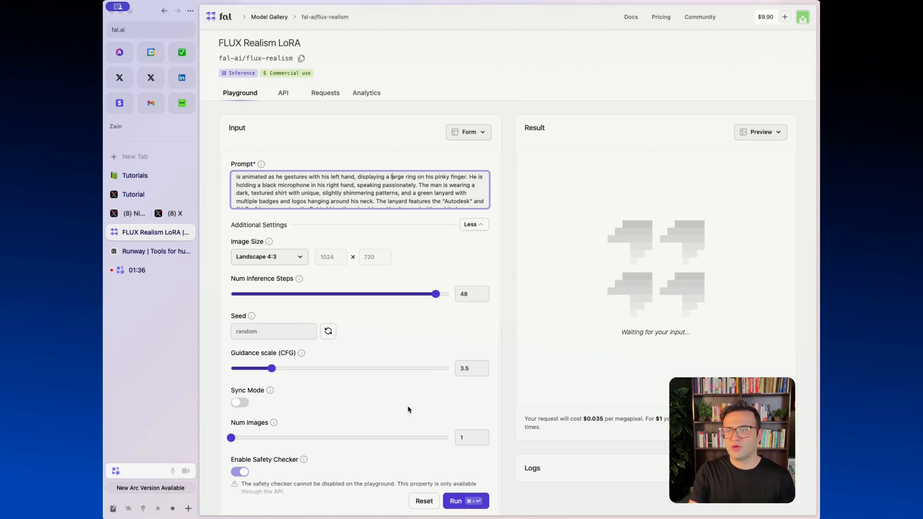
left_click(459, 502)
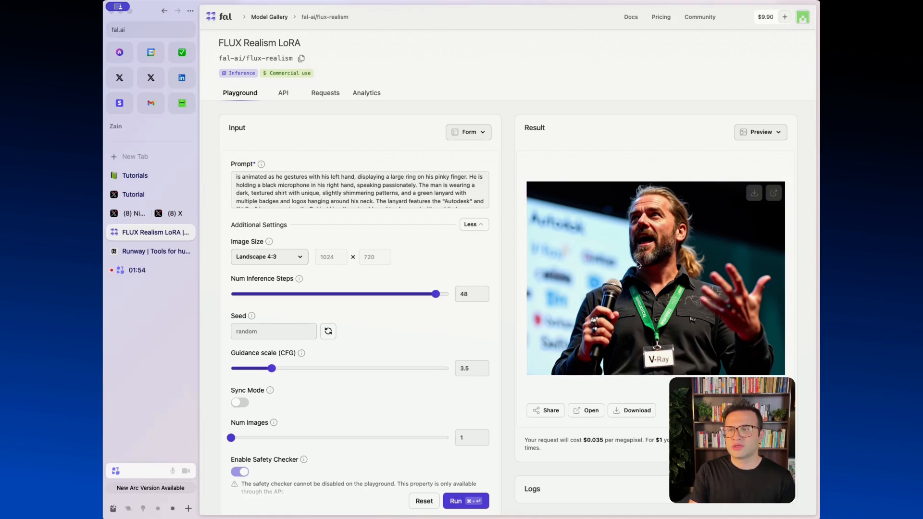
Compare the generated speaker image with the prompt and download the image
scroll(396, 186, "down", 1)
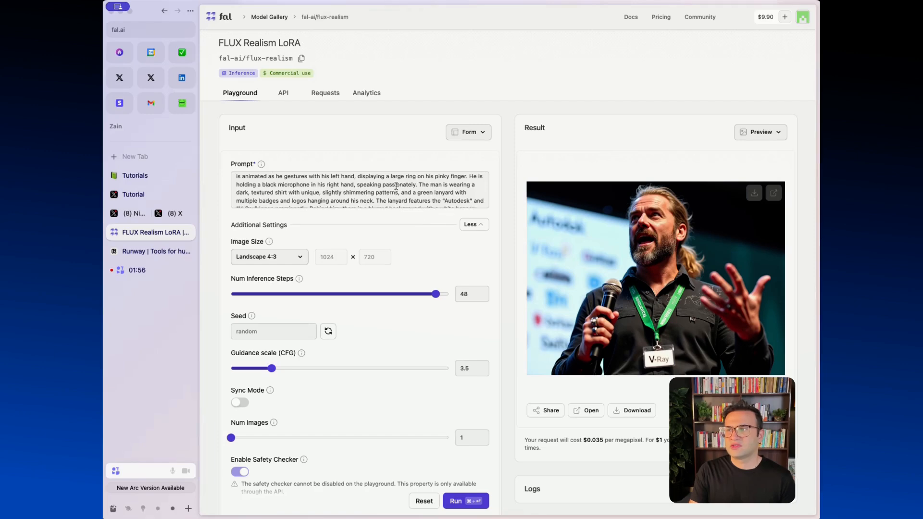
scroll(395, 186, "up", 3)
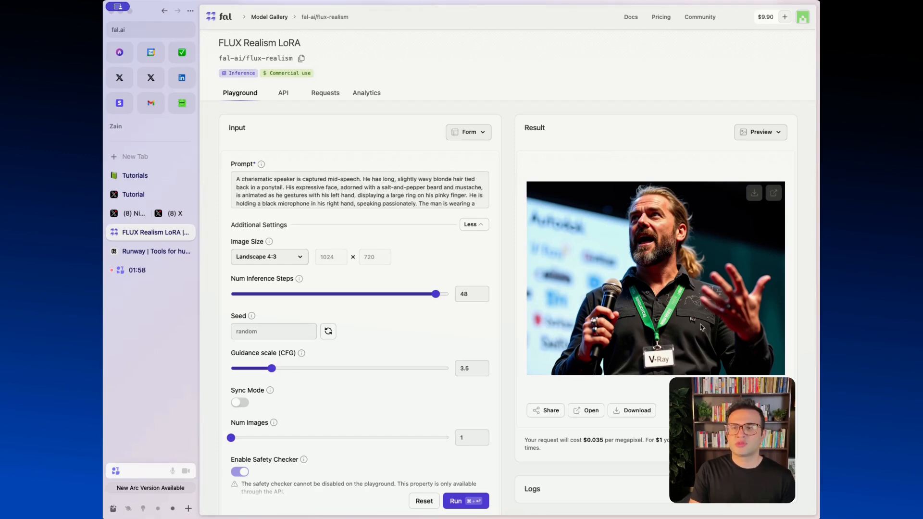
left_click(626, 412)
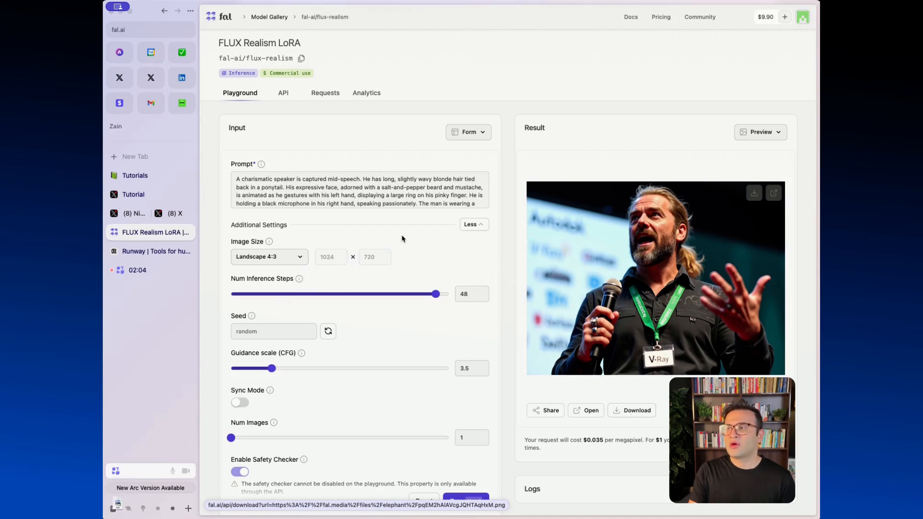
Switch to Runway, enter its dashboard and open the Text/Image to Video tool
left_click(150, 252)
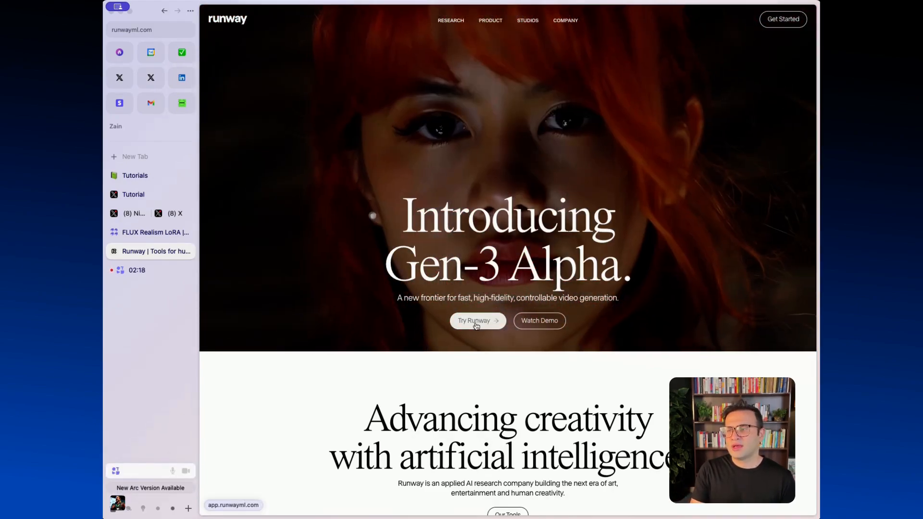
left_click(477, 325)
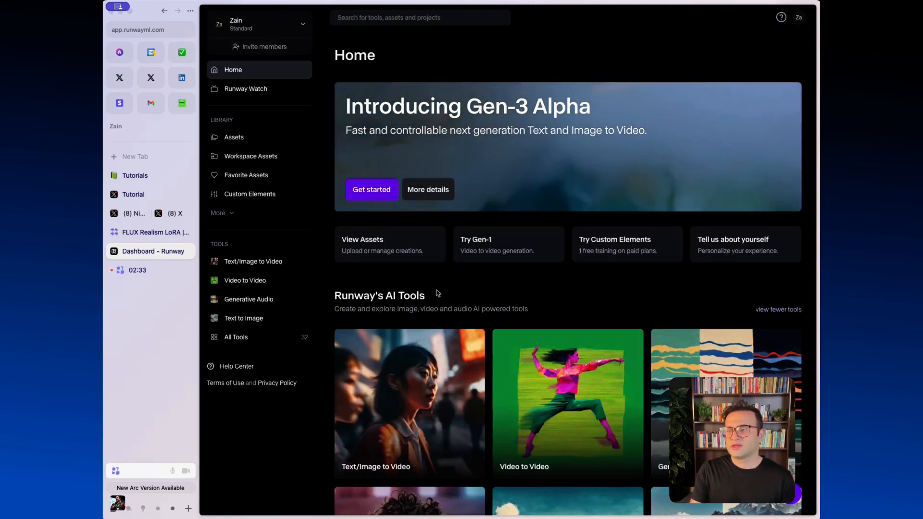
scroll(436, 293, "down", 2)
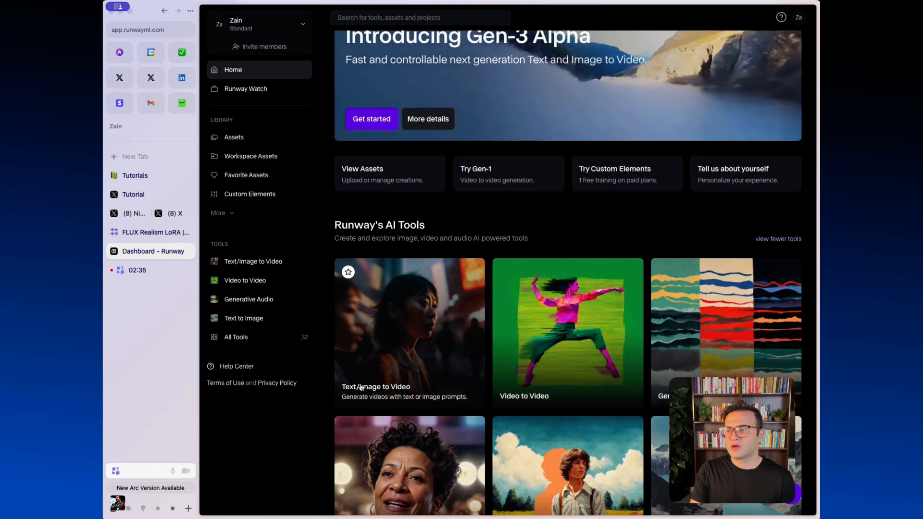
left_click(438, 317)
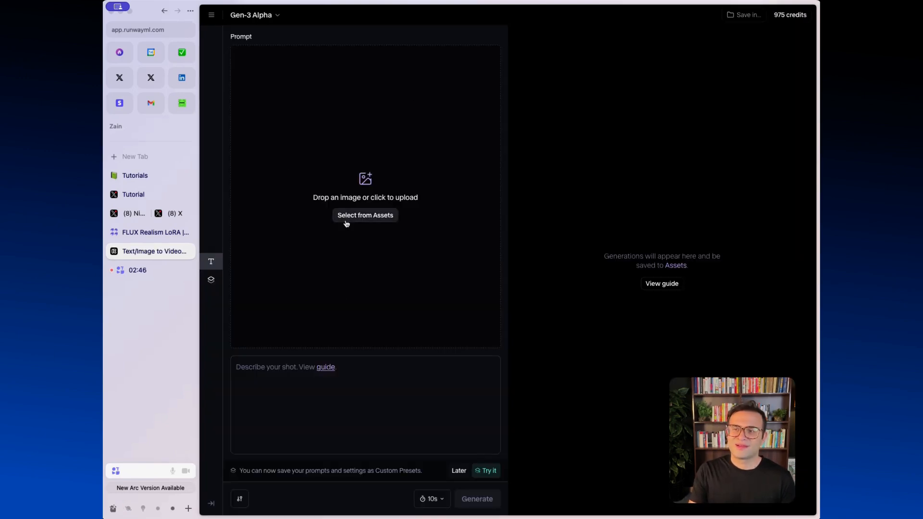
Keep the Gen-3 Alpha model and generate a 10-second video from the speaker image with the prompt "A man speaking passionately at a conference"
left_click(275, 15)
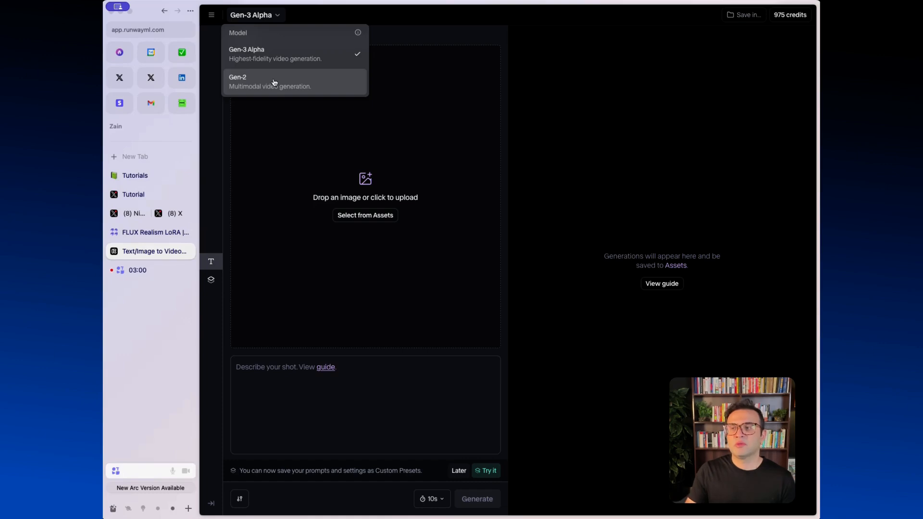
left_click(425, 142)
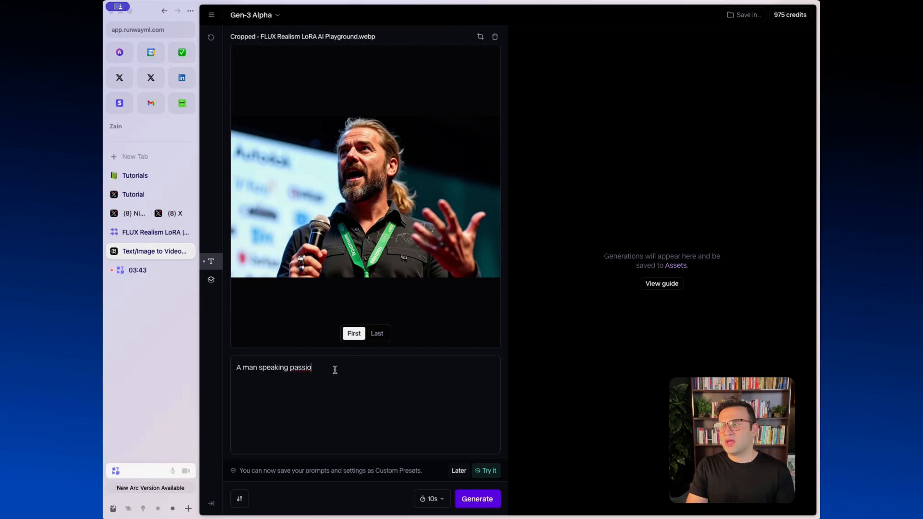
type("nately")
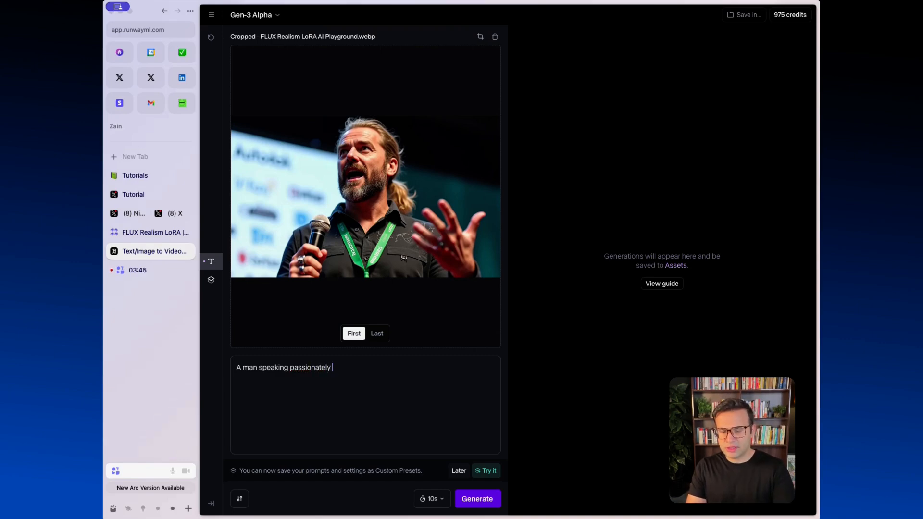
type(" at a conference")
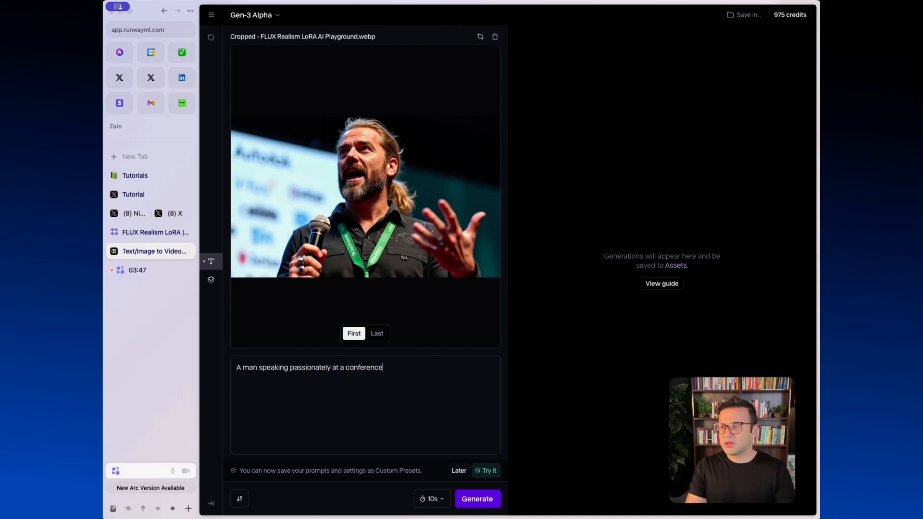
left_click(477, 500)
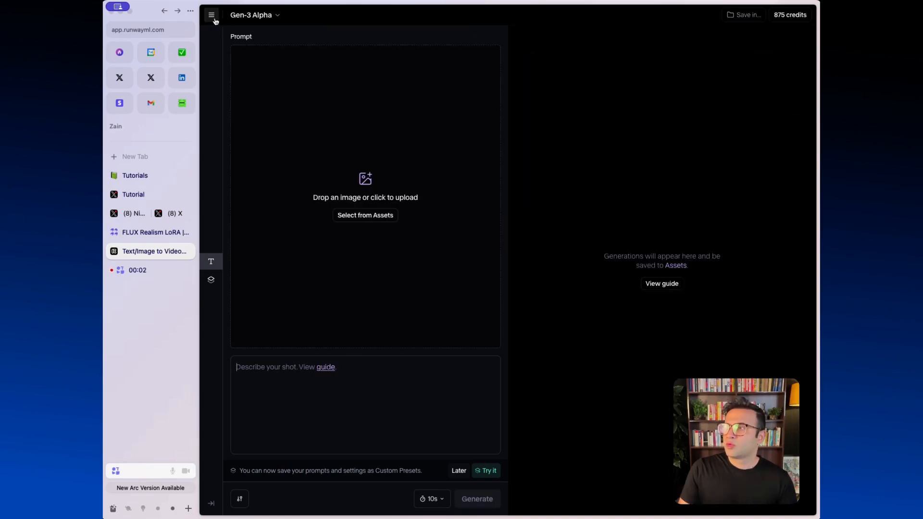
Return to the dashboard, open the asset library and view the recently exported Gen-3 Alpha video of the speaker
left_click(213, 17)
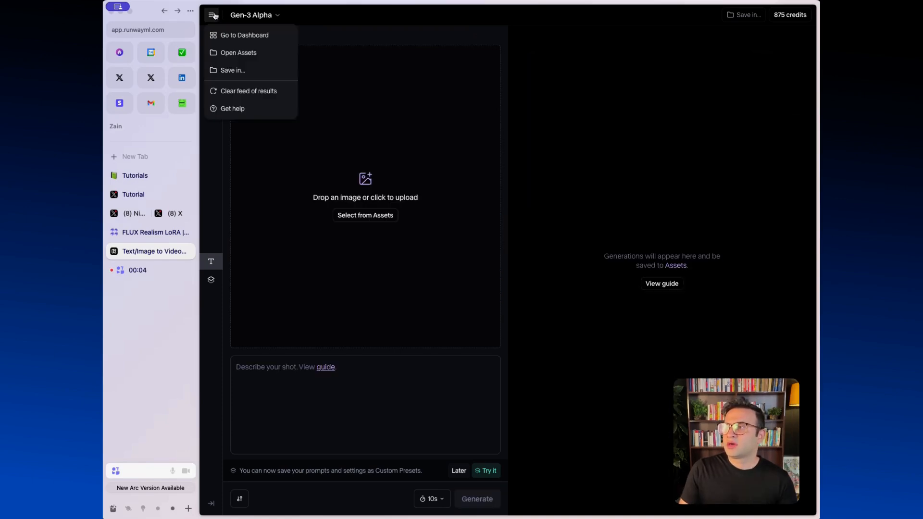
left_click(232, 35)
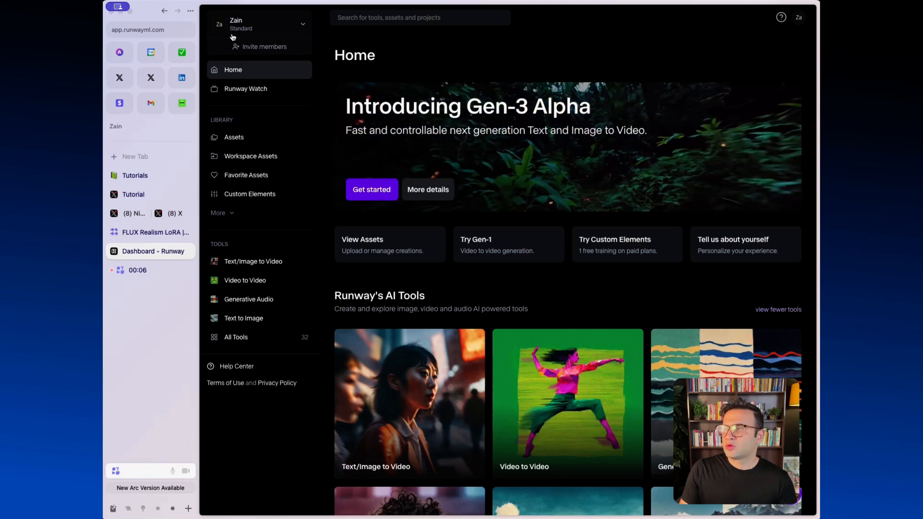
left_click(237, 137)
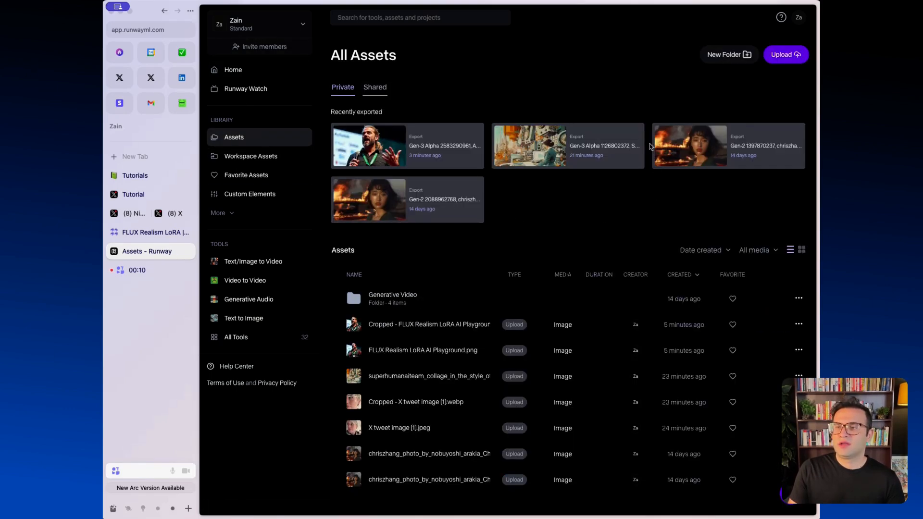
left_click(419, 141)
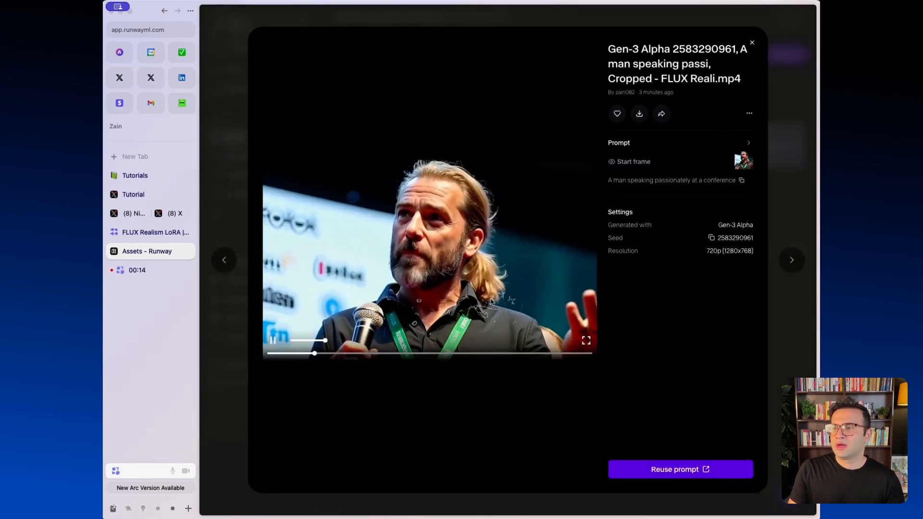